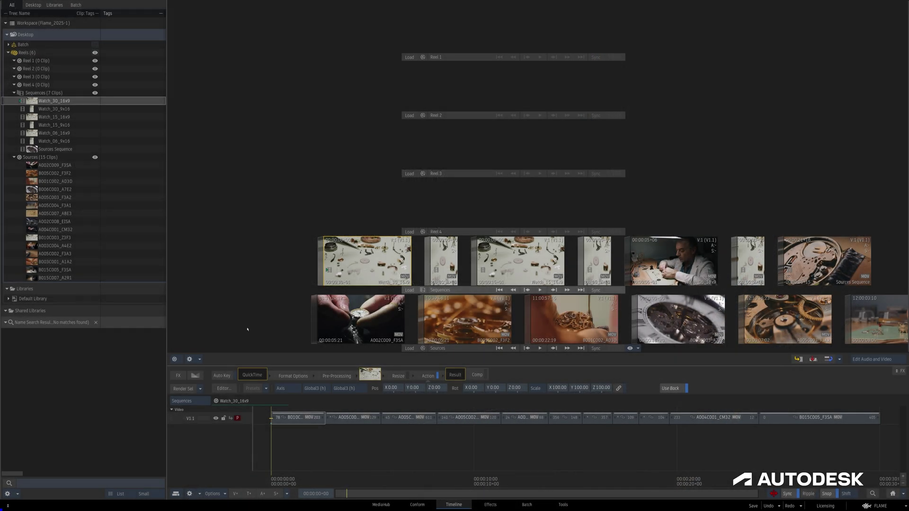
Add the new tags watch, graded and hand to source clip A002C009_F3SA
left_click(65, 166)
right_click(64, 166)
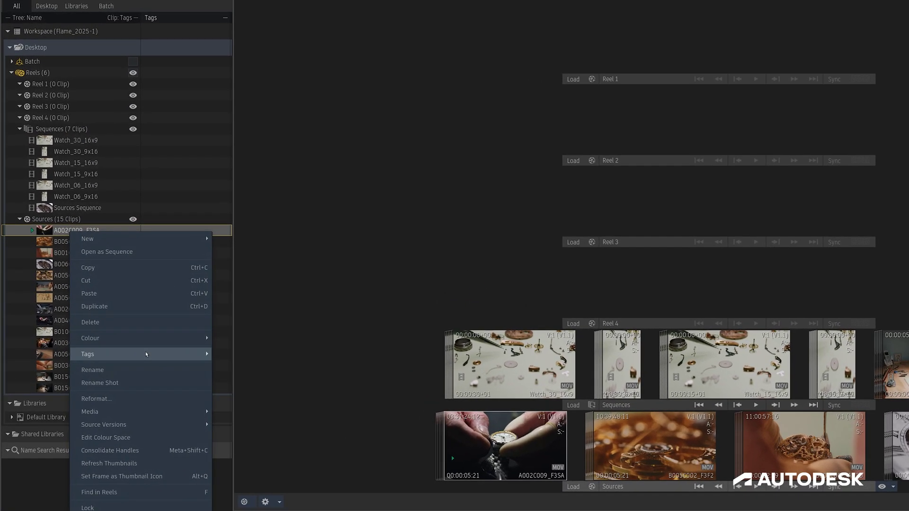
mouse_move(104, 254)
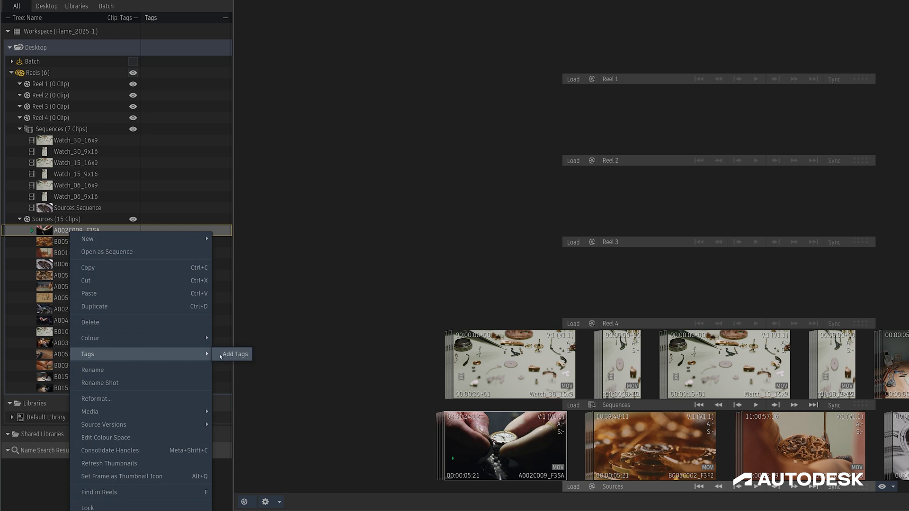
left_click(232, 354)
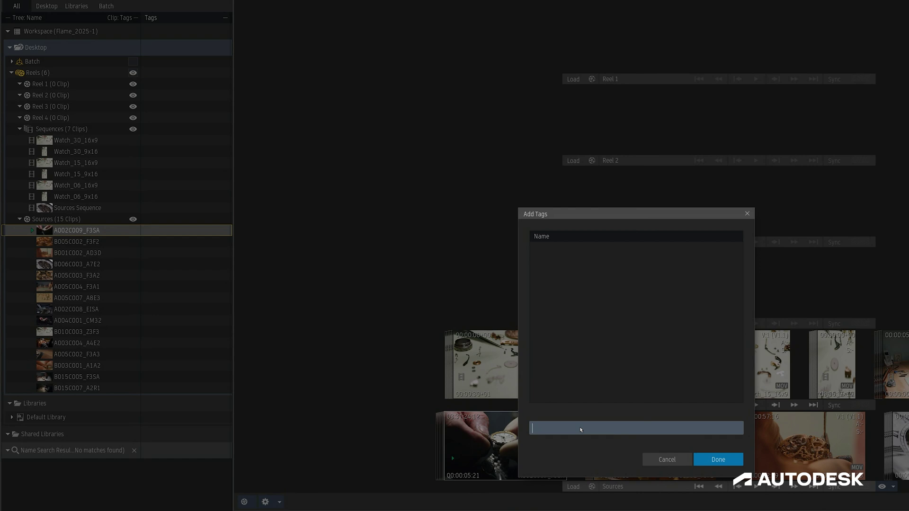
type("watch,graded,hand")
key("Return")
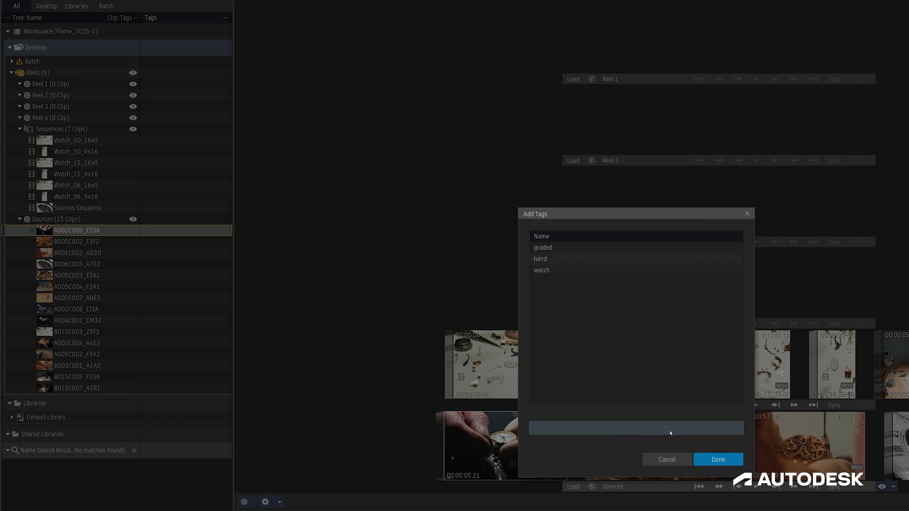
left_click(719, 460)
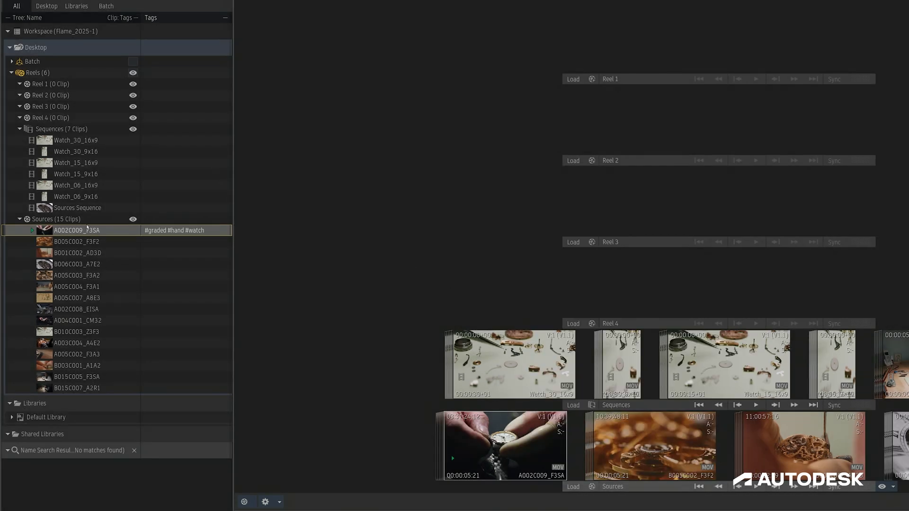
Select every clip in the Sources reel and give them the existing graded tag
mouse_move(81, 229)
key("ctrl+a")
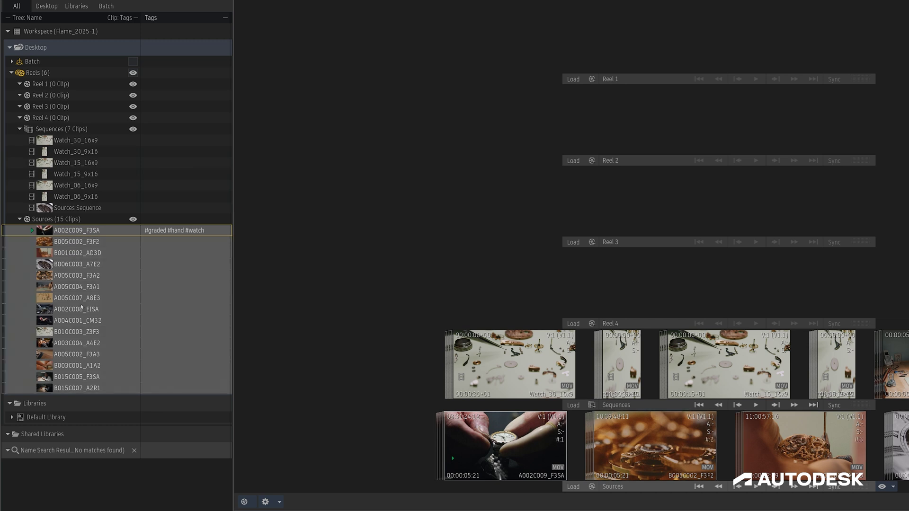
right_click(81, 307)
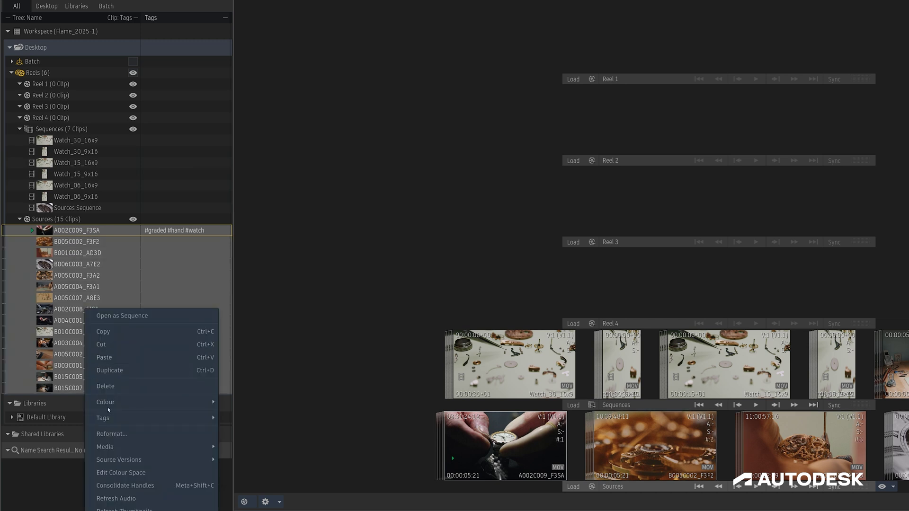
mouse_move(204, 418)
mouse_move(251, 431)
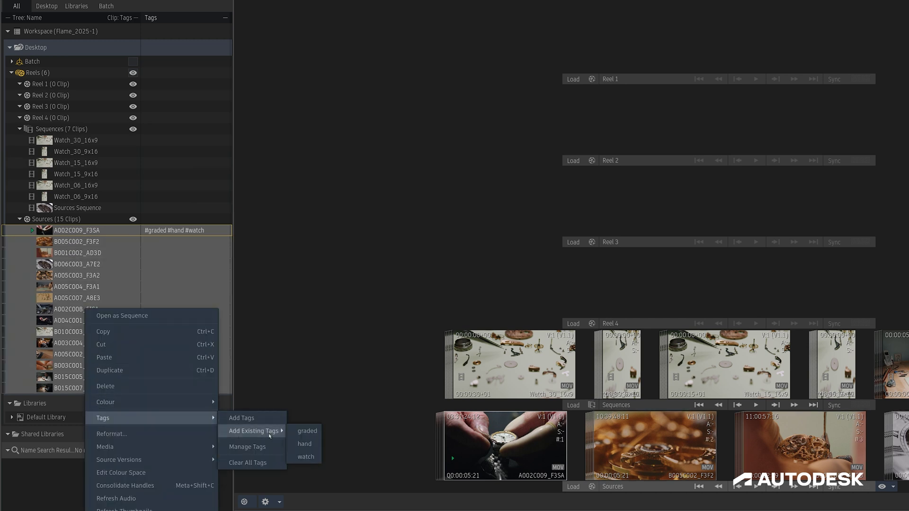
left_click(304, 431)
right_click(96, 298)
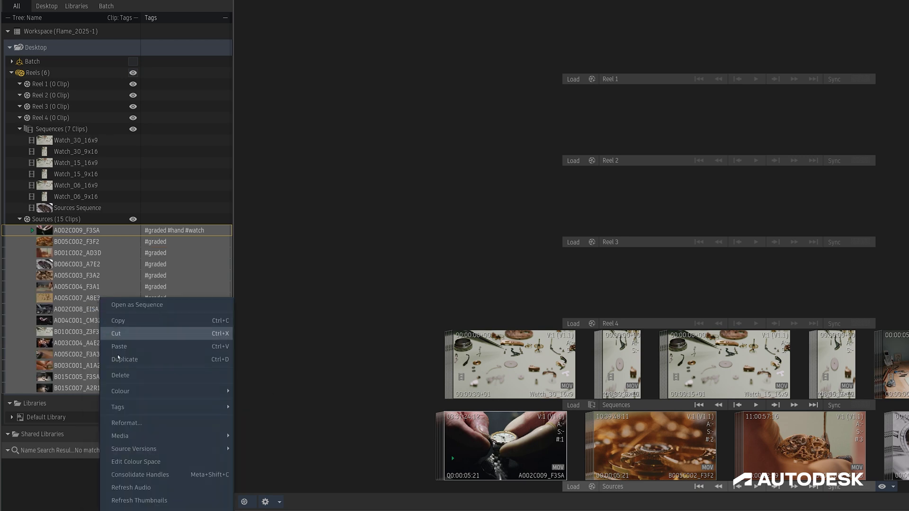
Add the existing watch tag to all selected Sources clips
mouse_move(142, 407)
mouse_move(264, 421)
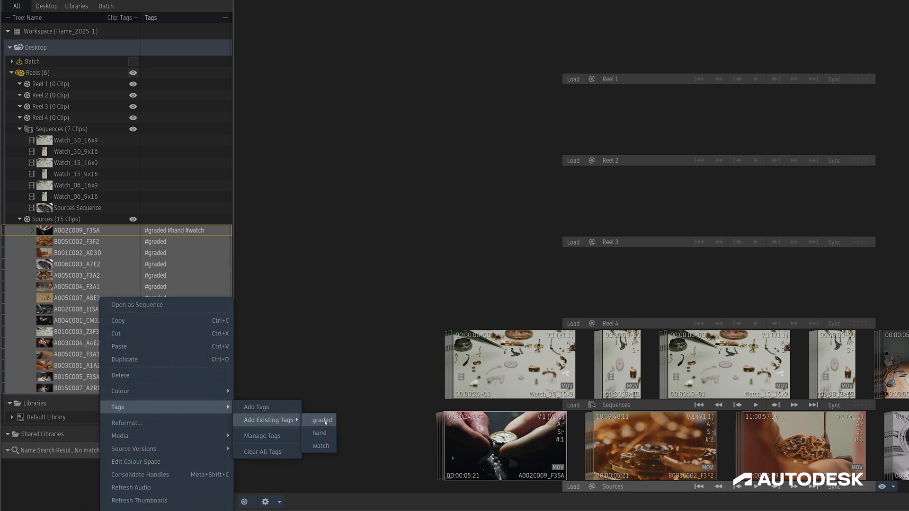
left_click(325, 449)
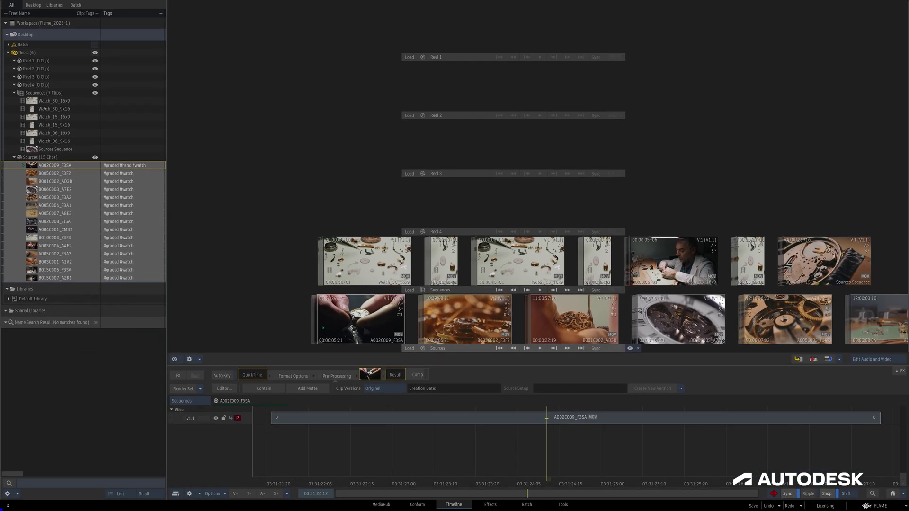
Load Watch_30_16x9 and tag four of its segments with graded, watch and timeline
left_click(44, 103)
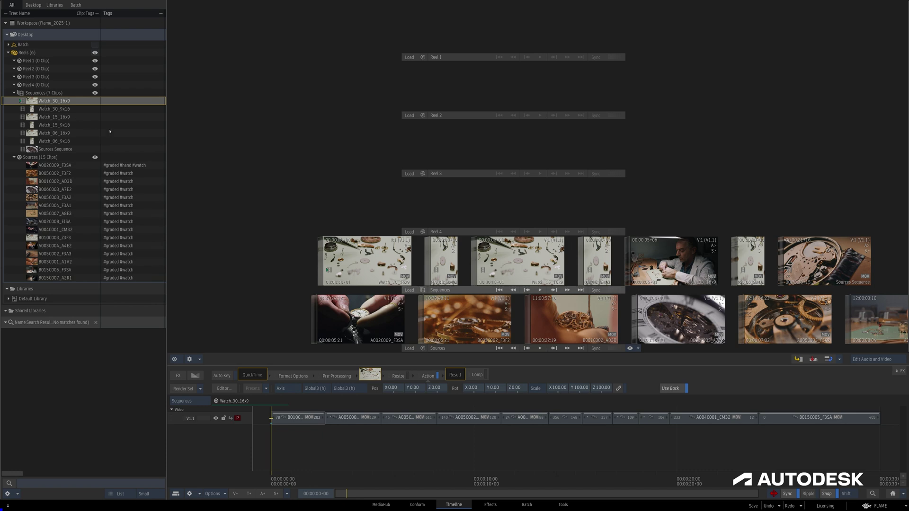
left_click(297, 417)
left_click(469, 417, "ctrl")
left_click(523, 417, "ctrl")
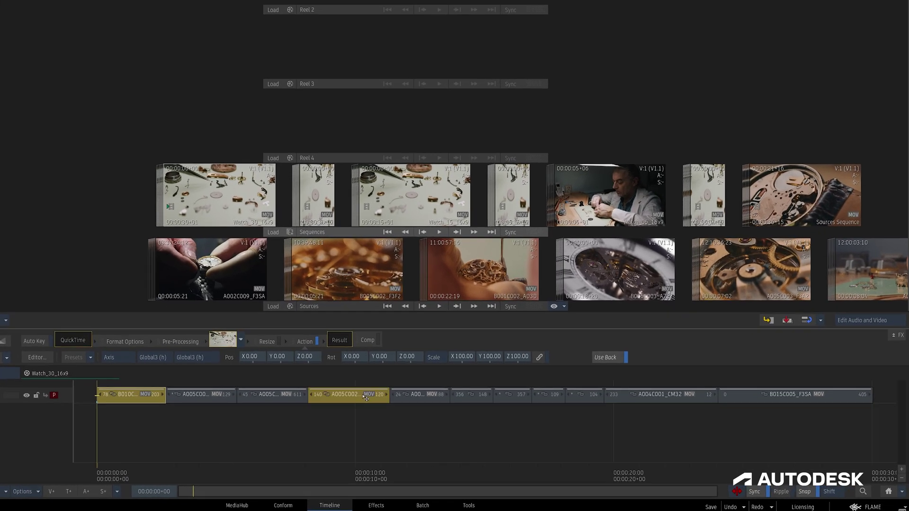
left_click(570, 422, "ctrl")
right_click(469, 398)
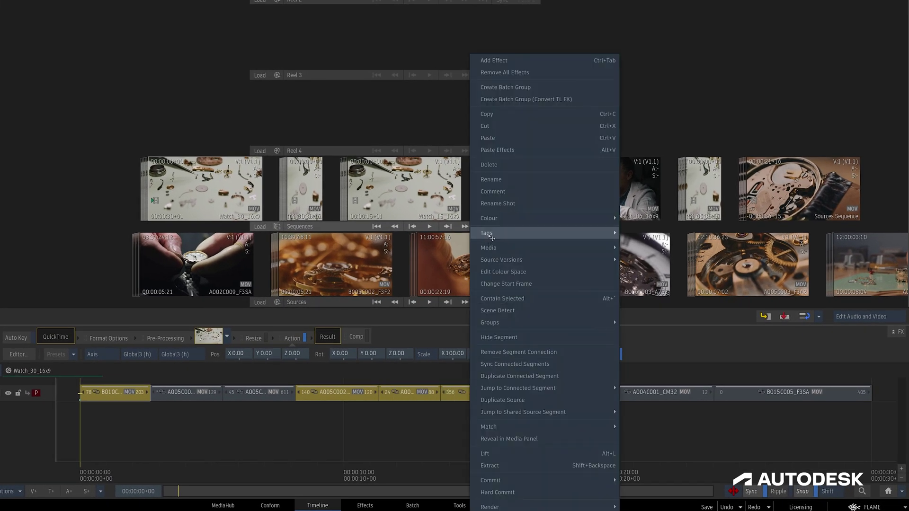
left_click(624, 233)
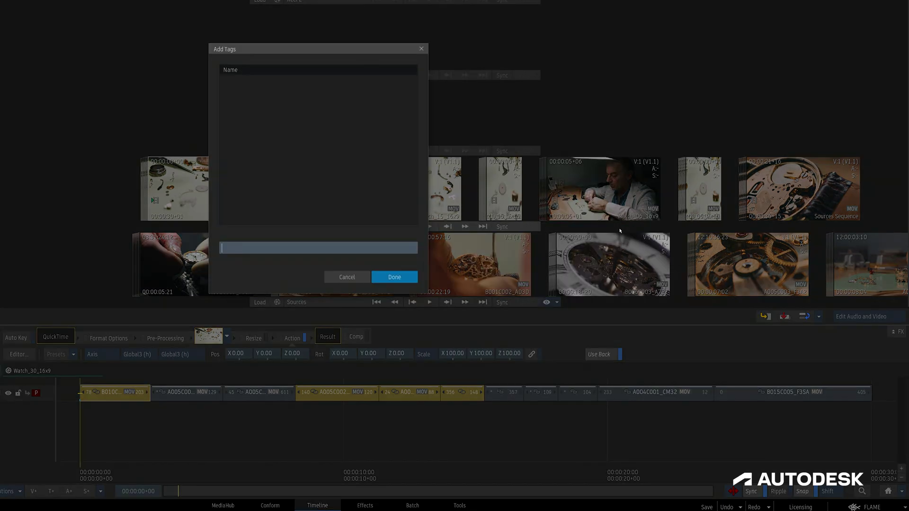
type("graded,watch,timeline")
key("Return")
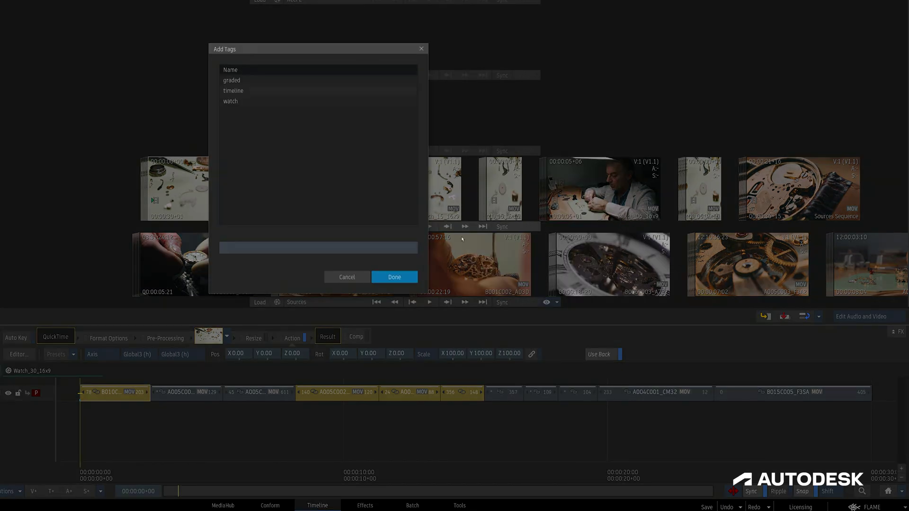
left_click(395, 277)
Make the timeline track taller to reveal the segments' tag metadata
mouse_move(118, 391)
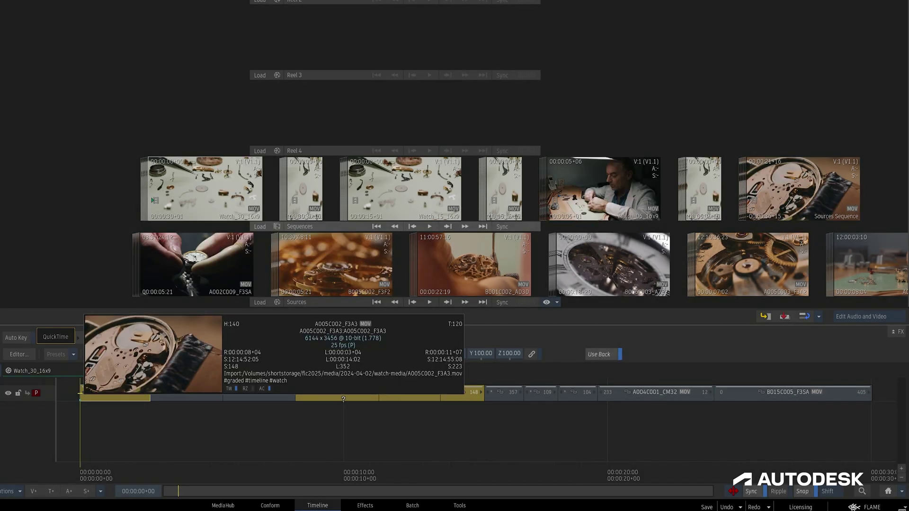
left_click(902, 470)
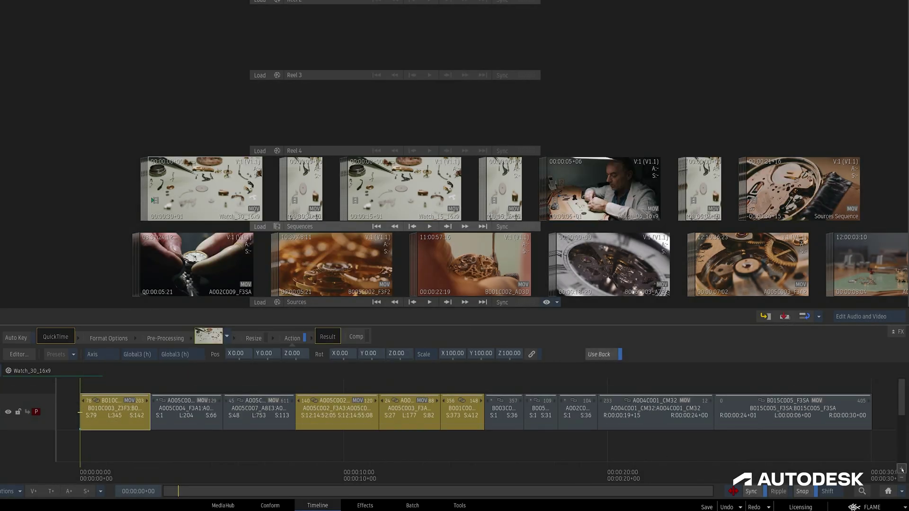
scroll(525, 434, "up", 2)
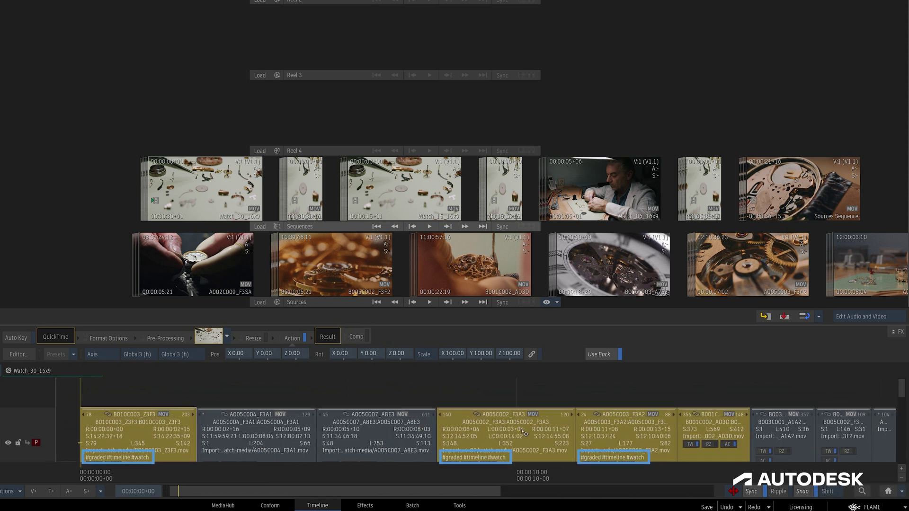
Copy segment B010C003 and paste its graded, timeline, watch tags onto the next segment
left_click(884, 493)
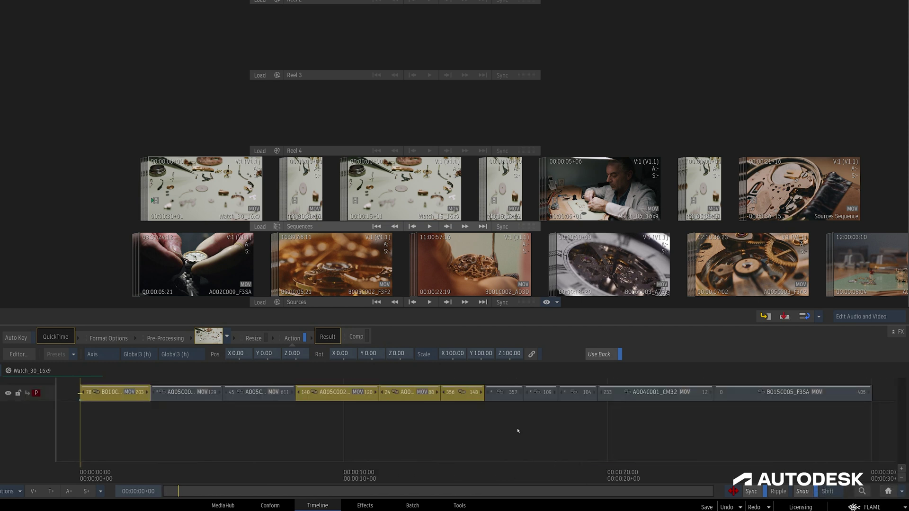
right_click(117, 393)
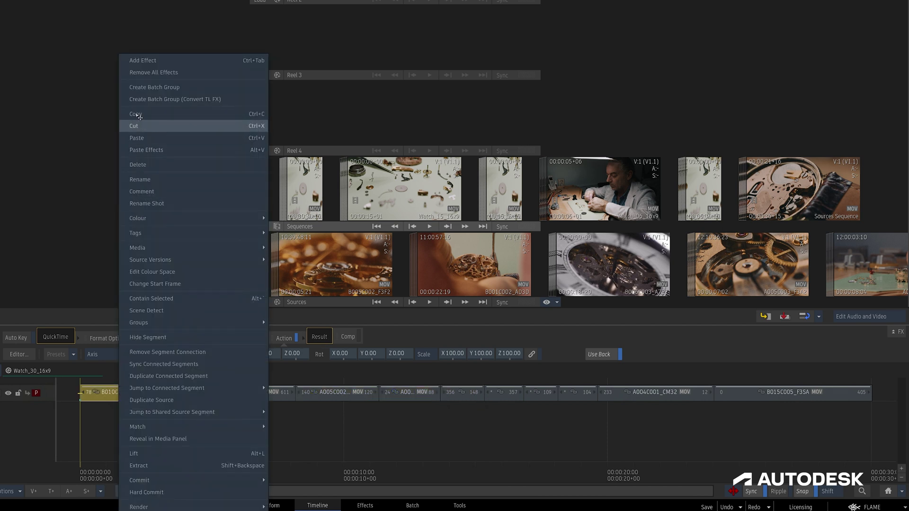
left_click(139, 115)
left_click(180, 467)
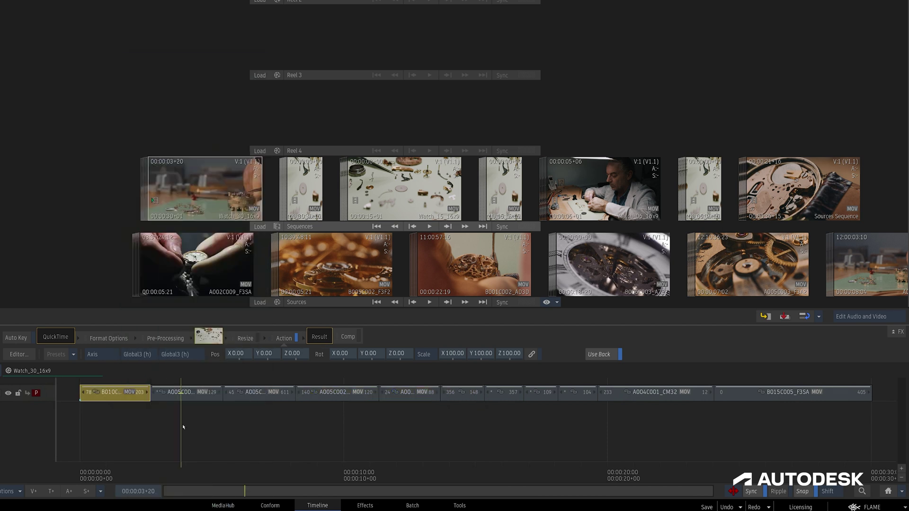
right_click(169, 392)
mouse_move(265, 245)
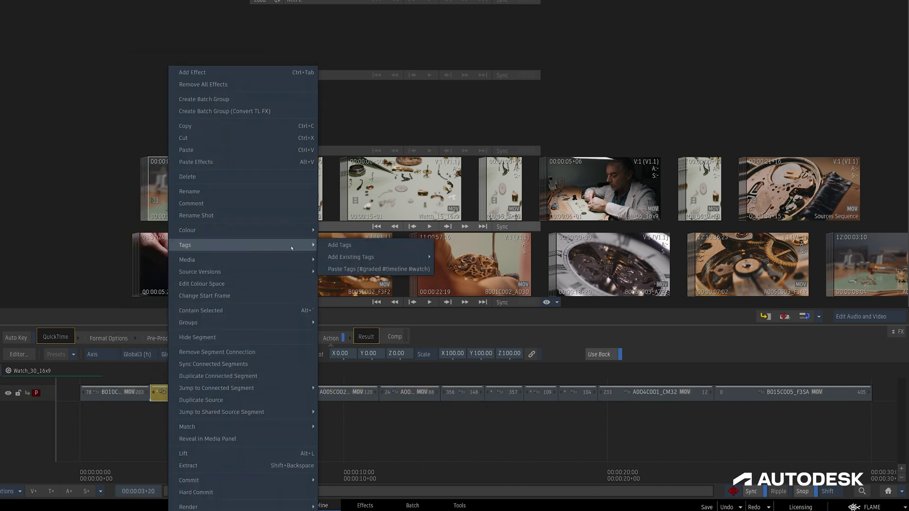
left_click(364, 269)
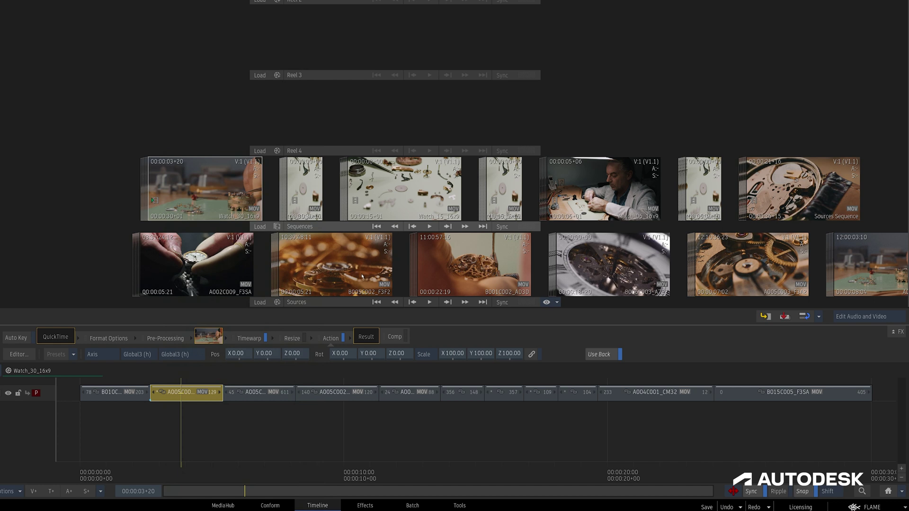
Rename the watch tag to watches on the first four timeline segments
left_click(108, 397)
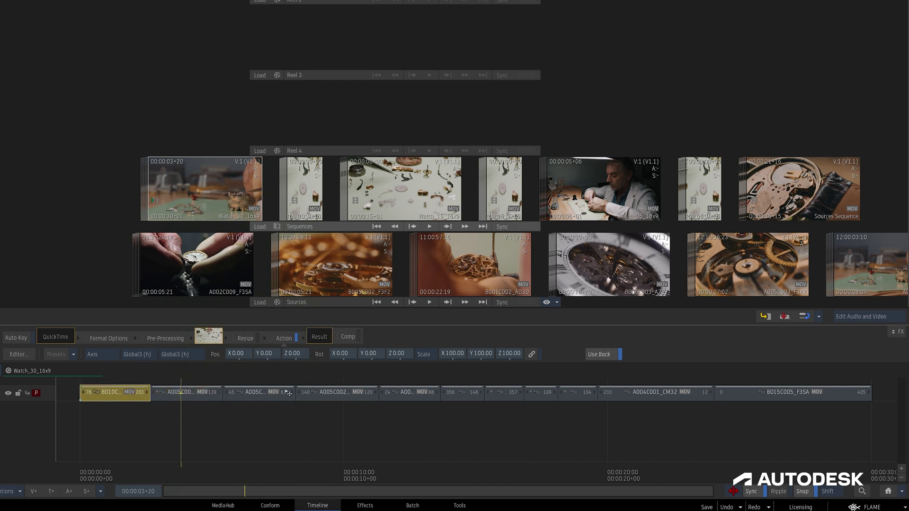
left_click(331, 396, "shift")
right_click(331, 396)
mouse_move(363, 234)
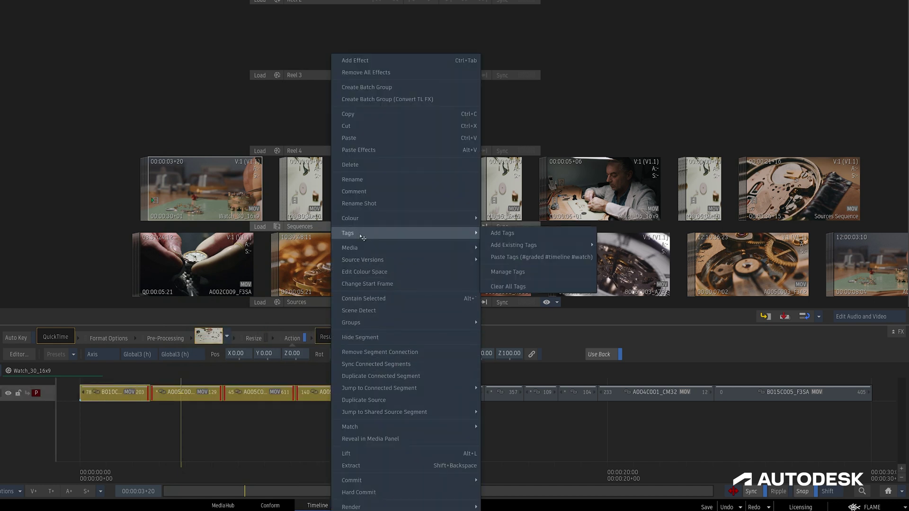
left_click(515, 278)
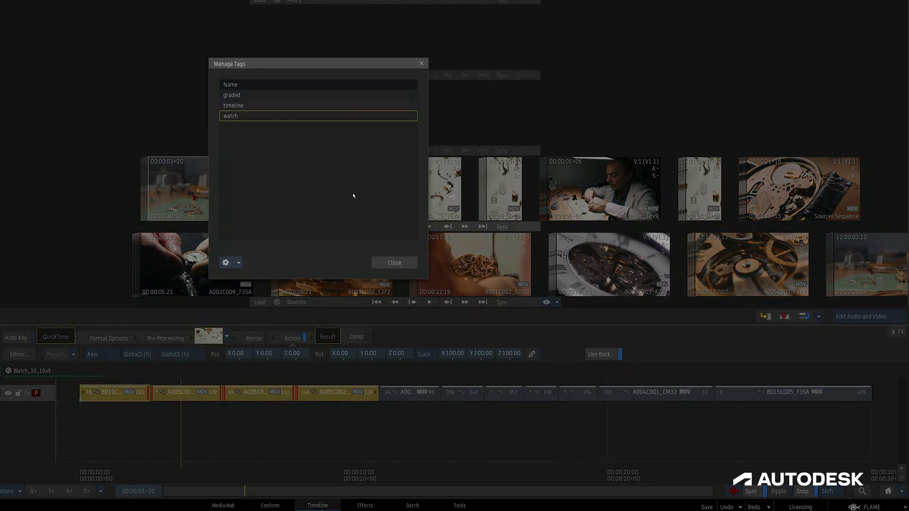
right_click(230, 118)
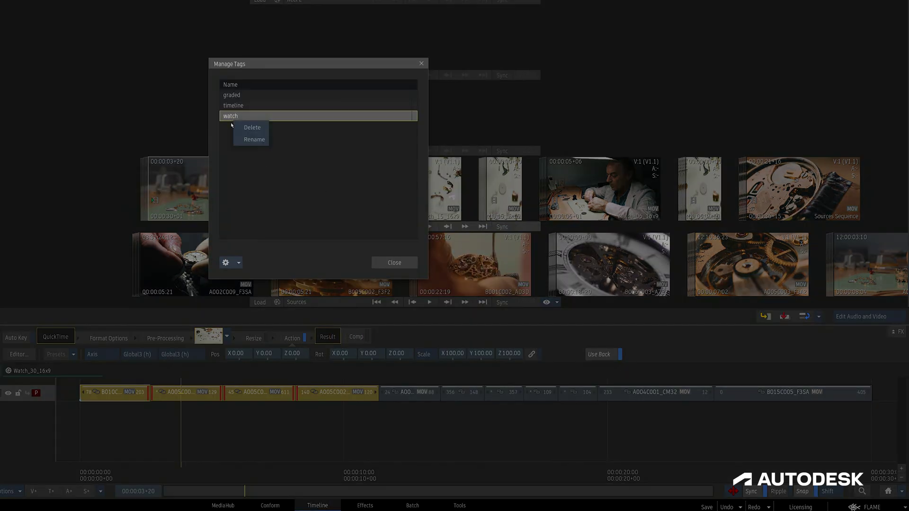
left_click(254, 139)
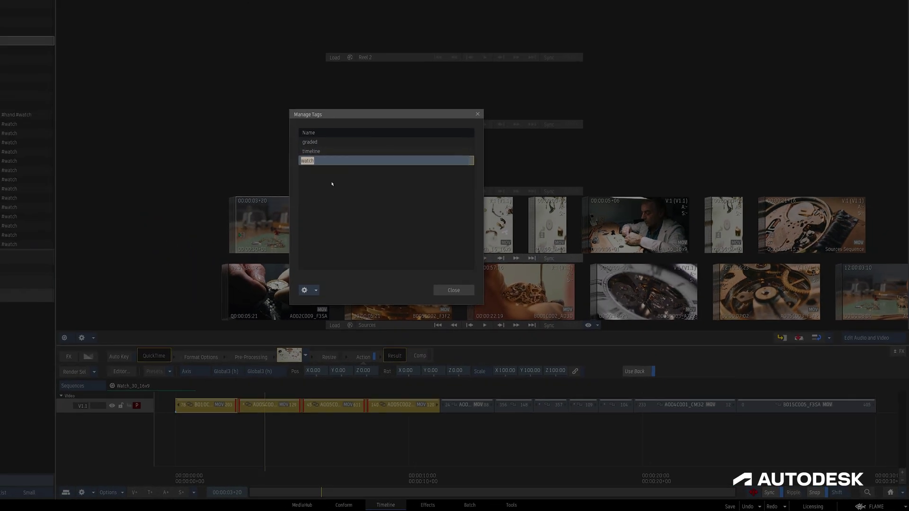
type("watches")
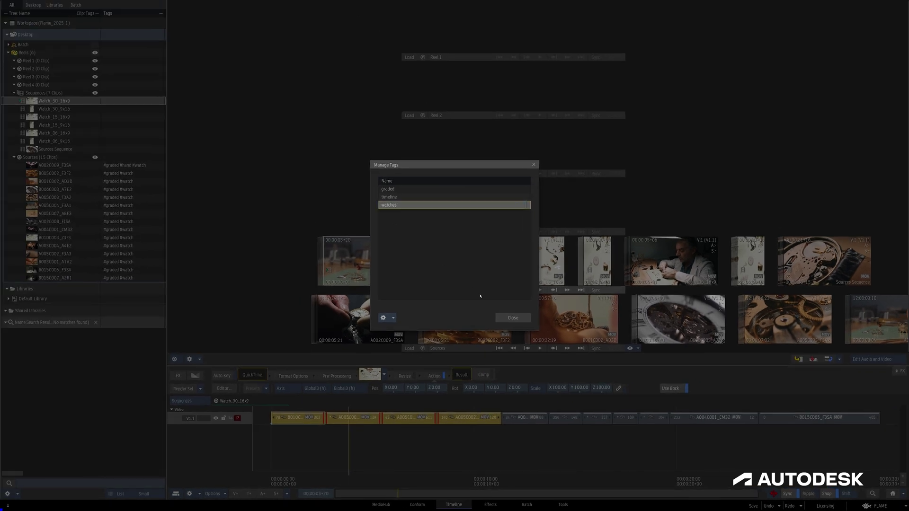
left_click(501, 318)
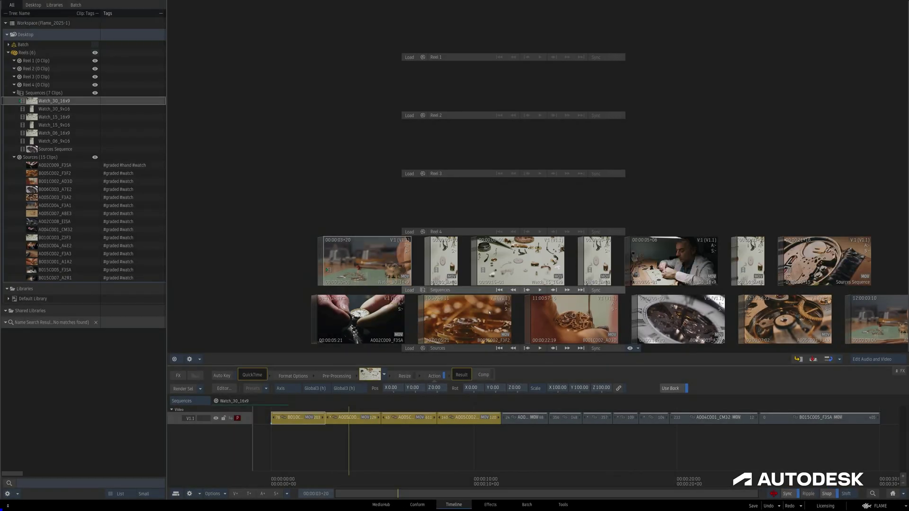
Check that source clip B005C002_F3F2 still carries the graded and watch tags
right_click(65, 174)
mouse_move(142, 262)
left_click(206, 293)
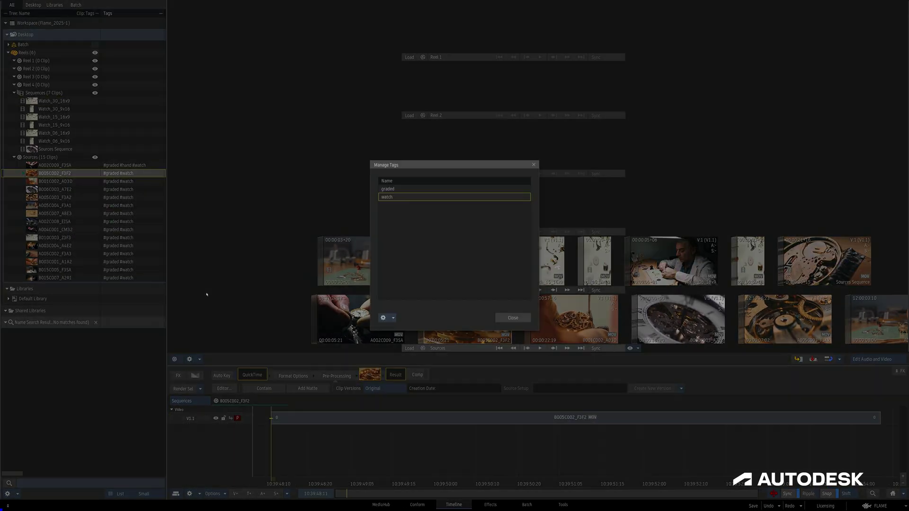
left_click(516, 321)
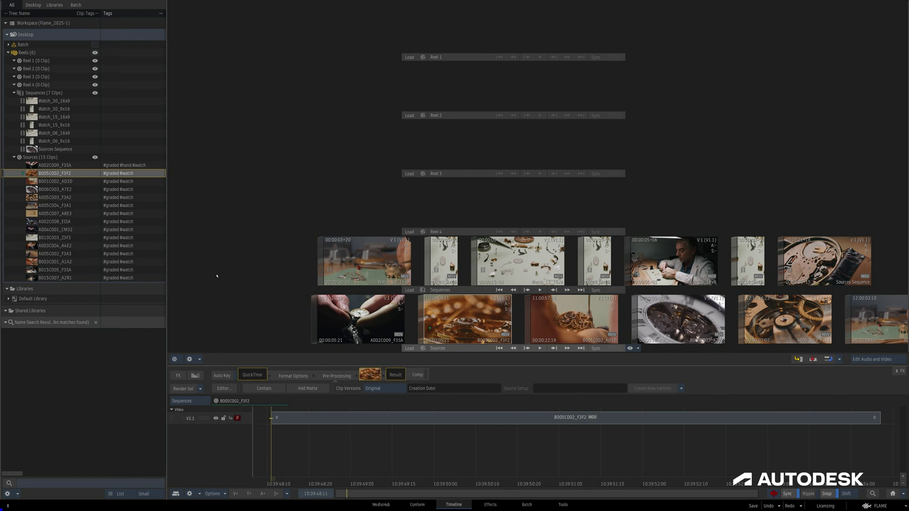
Search the media panel by Tags for watch or hand, returning 15 clips
left_click(9, 483)
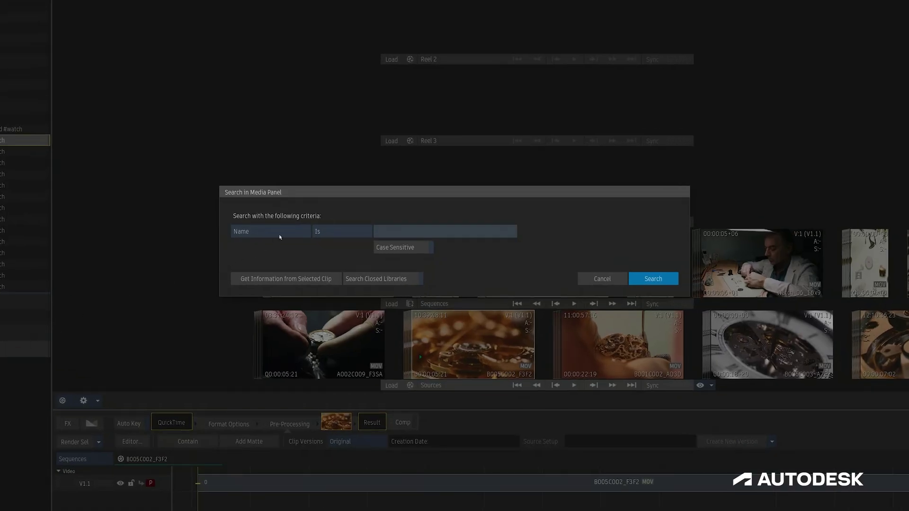
left_click(280, 237)
left_click(279, 14)
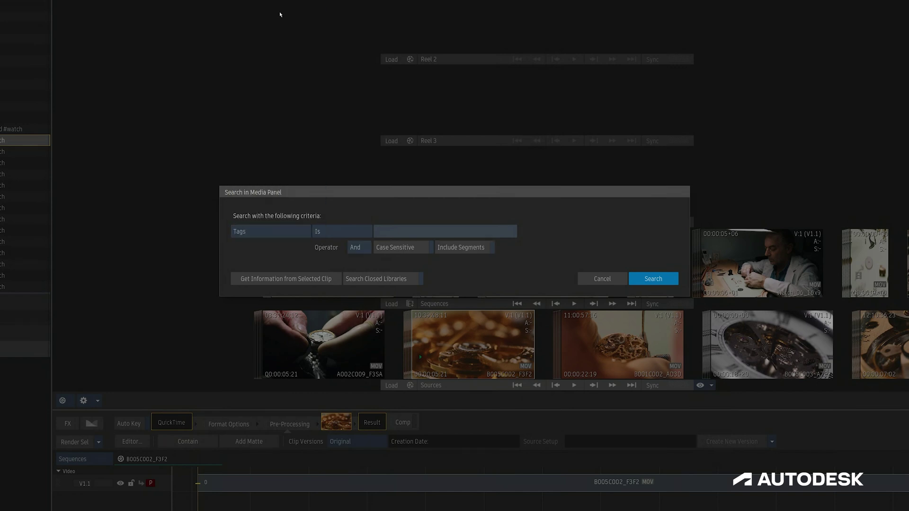
left_click(366, 252)
left_click(405, 233)
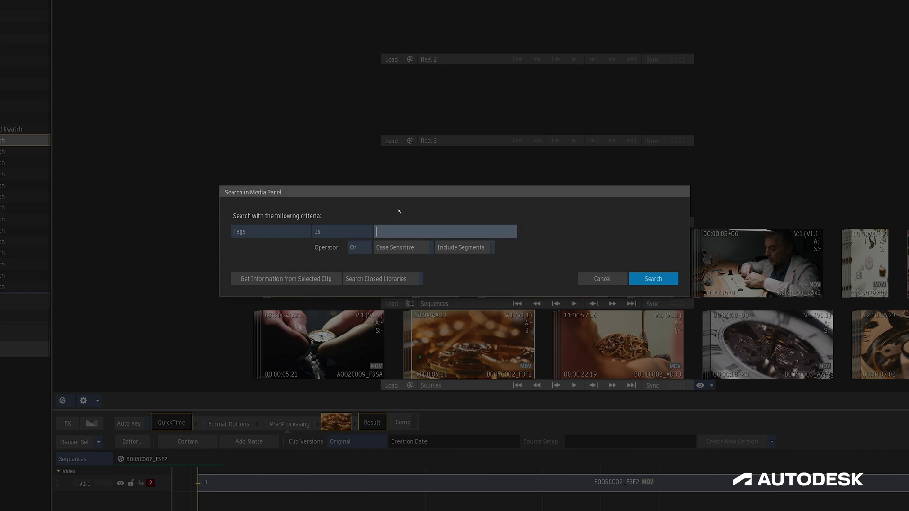
type("watch,hand")
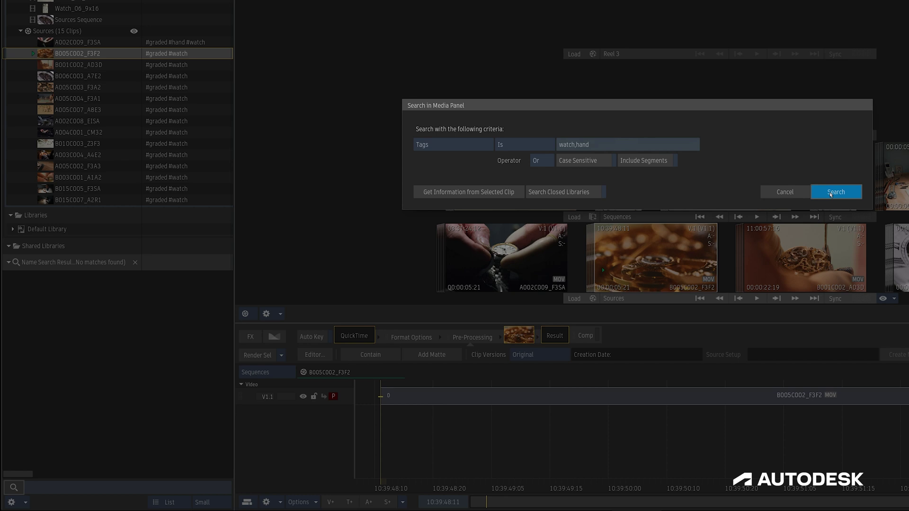
left_click(799, 210)
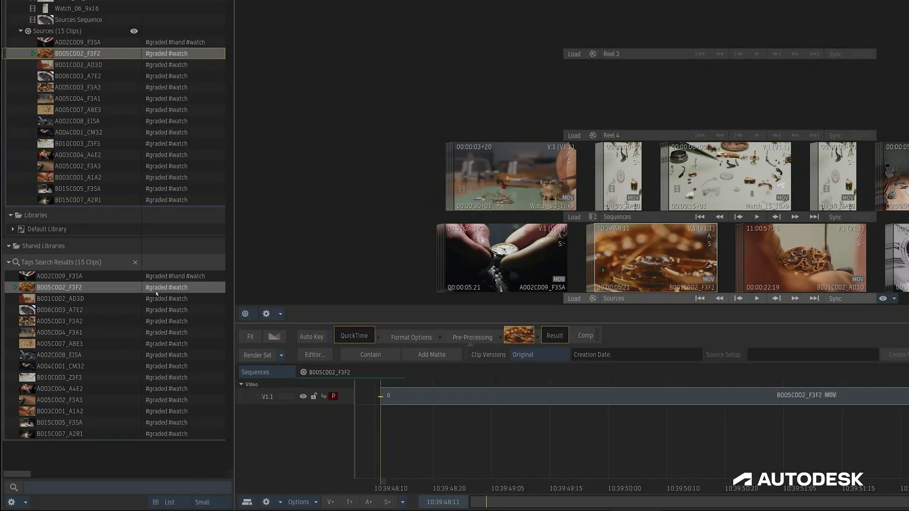
key("ctrl+f")
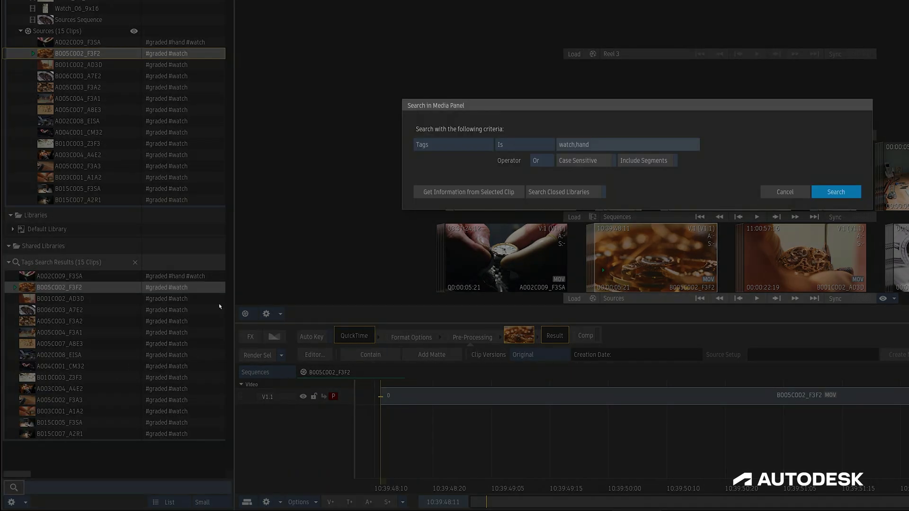
Rerun the tag search with the And operator, finding only A002C009_F3SA
left_click(539, 161)
left_click(828, 194)
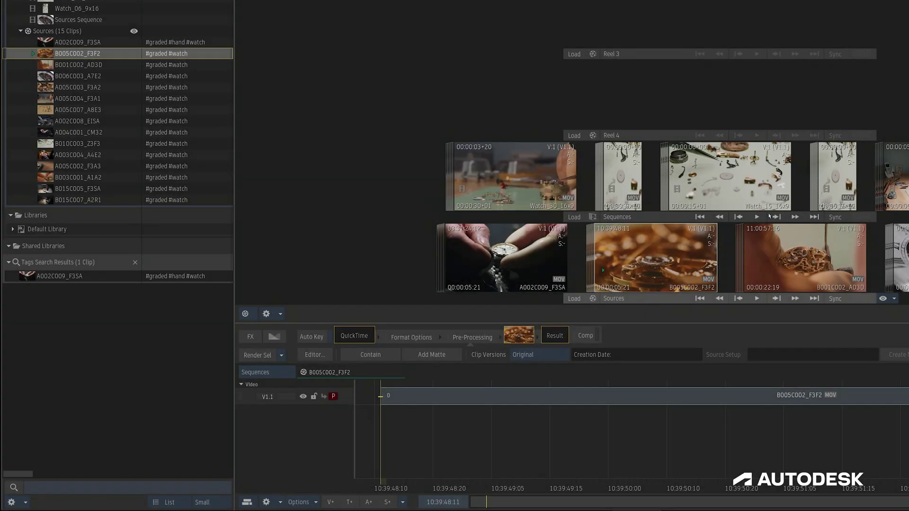
key("ctrl+f")
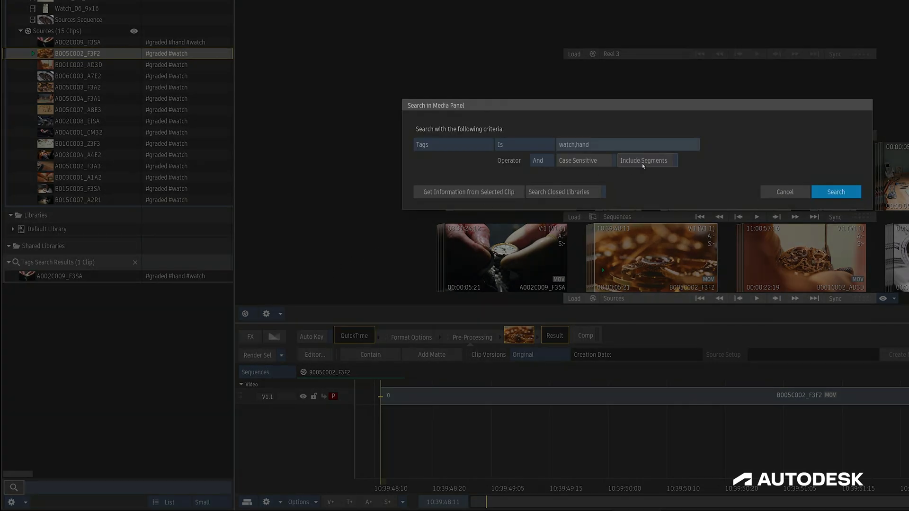
Search watch or hand again with Include Segments on, returning 23 items
left_click(643, 161)
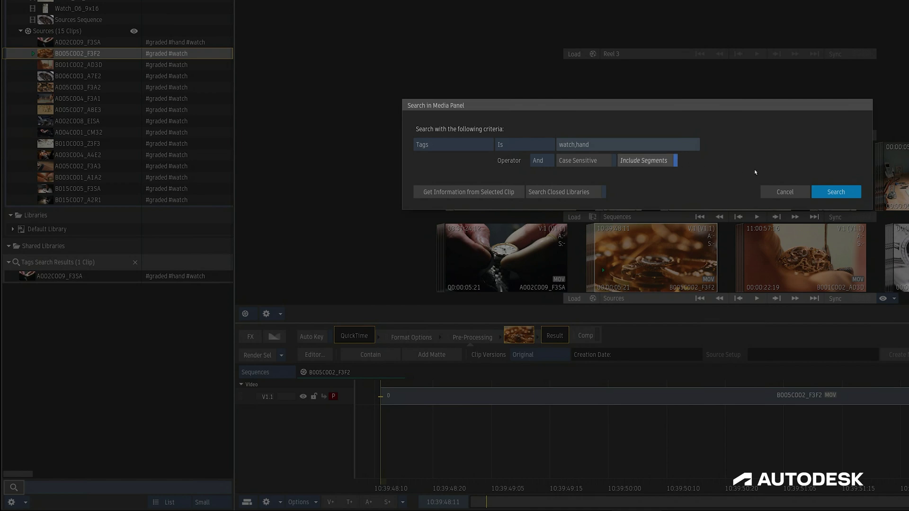
left_click(538, 160)
left_click(824, 192)
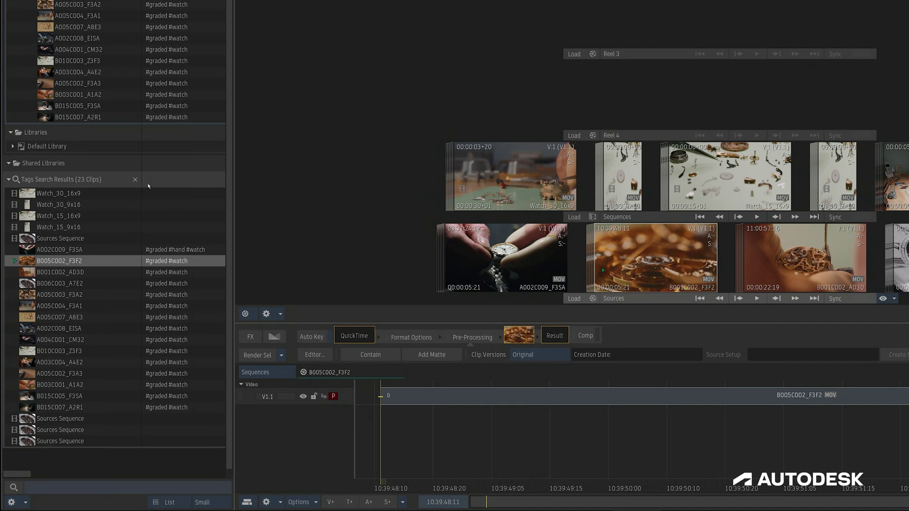
Close the search results and reopen Watch_30_16x9 in the timeline
left_click(135, 180)
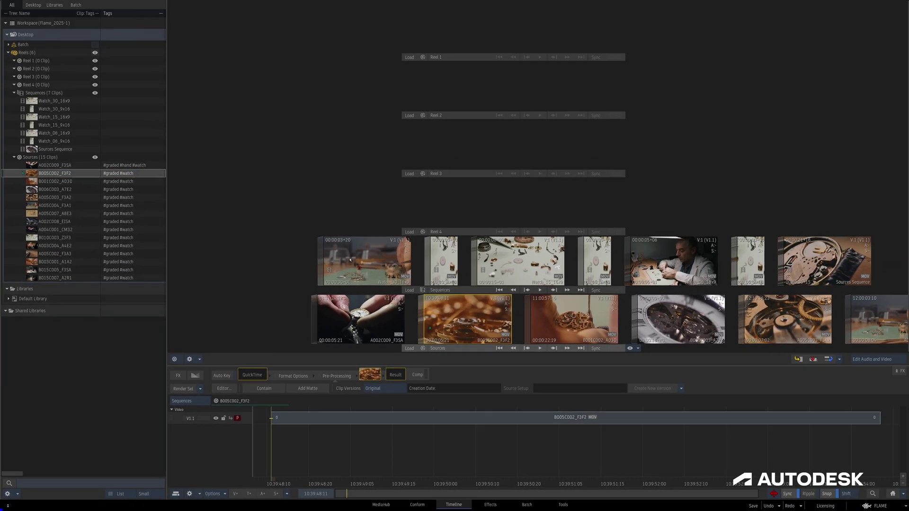
left_click(351, 260)
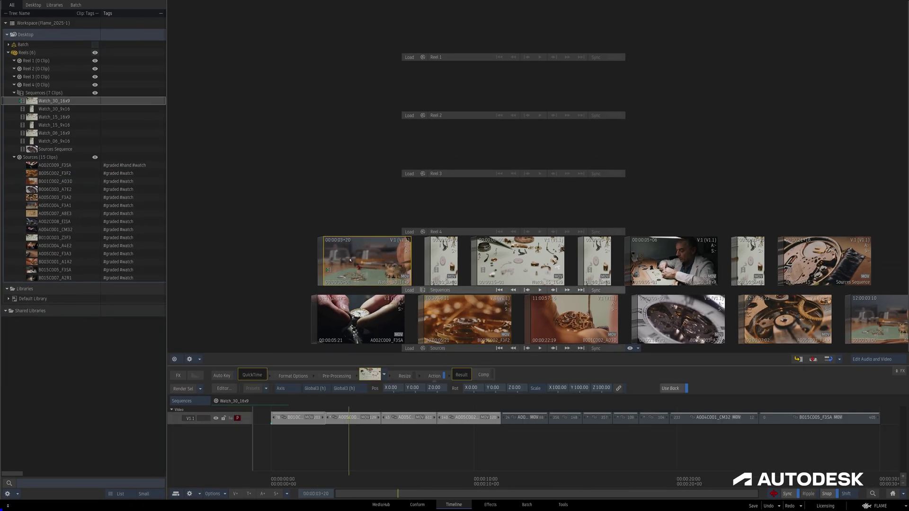
left_click(408, 431)
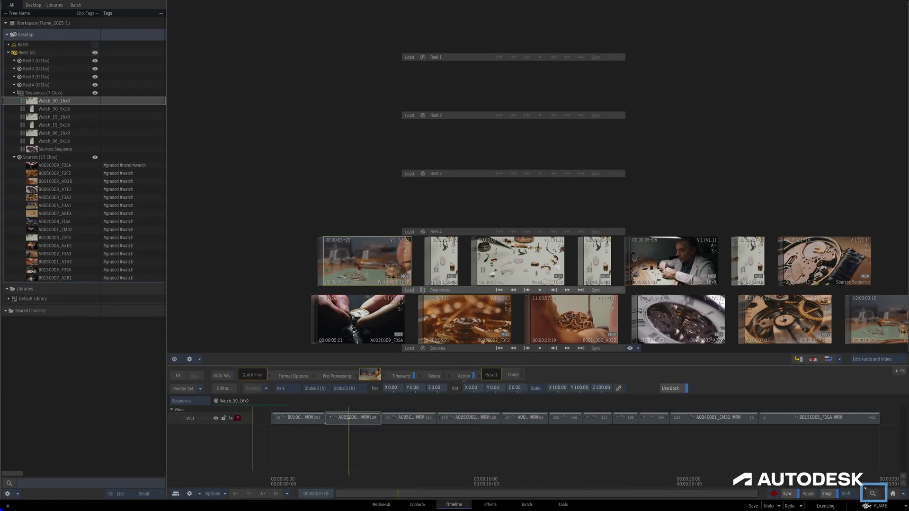
Select all segments whose tags contain graded on all tracks, shown in a single player view
left_click(873, 494)
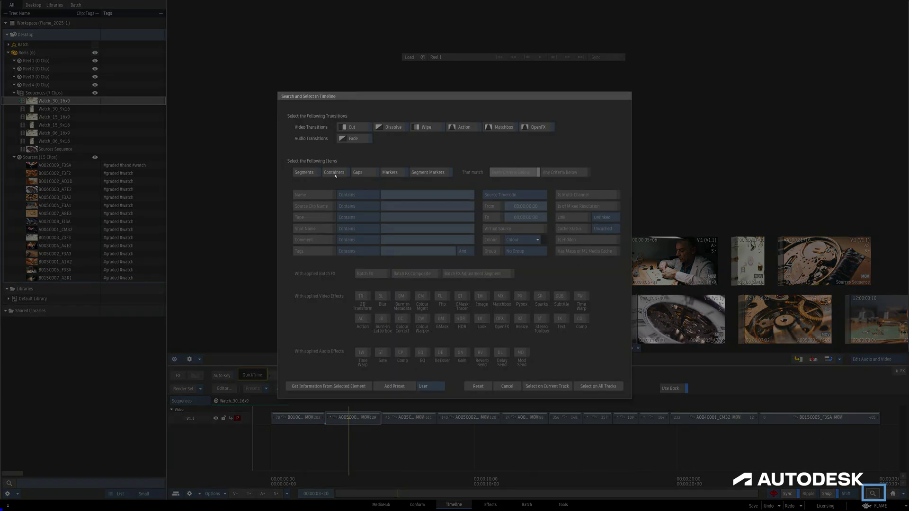
left_click(303, 172)
left_click(312, 251)
left_click(416, 251)
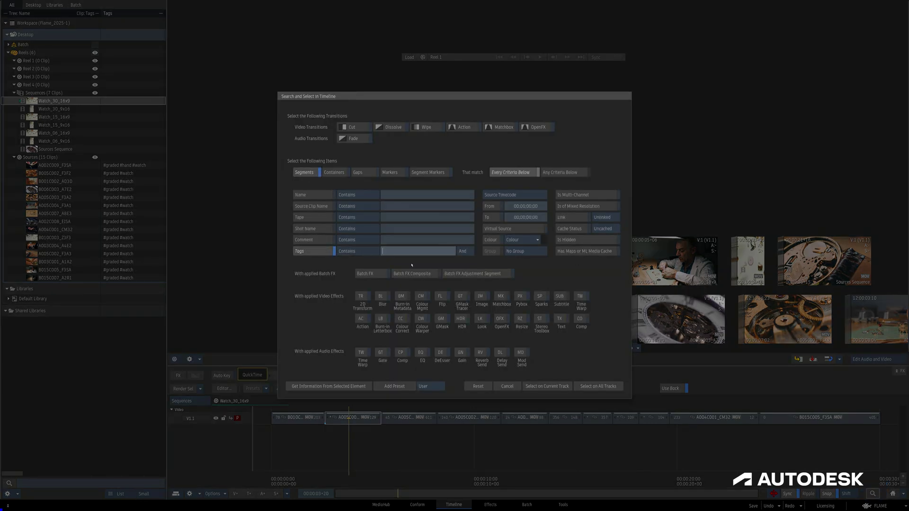
type("graded")
left_click(590, 386)
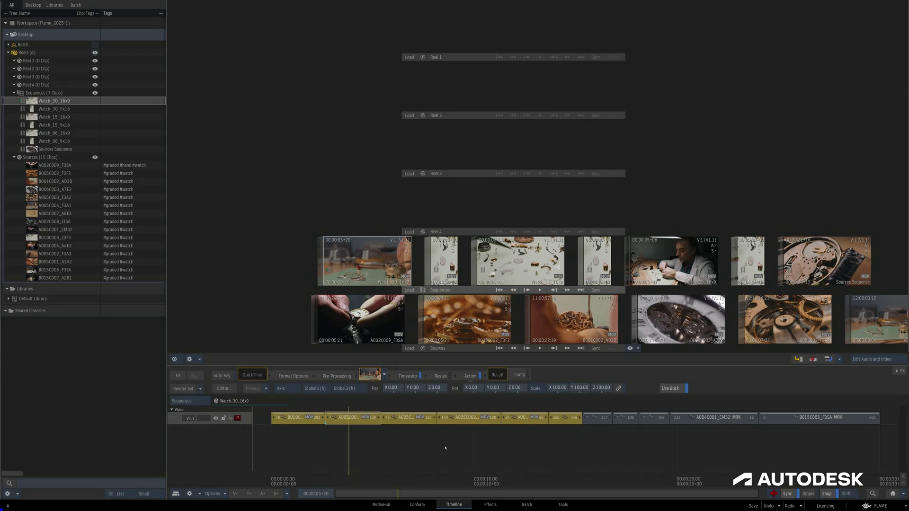
key("grave")
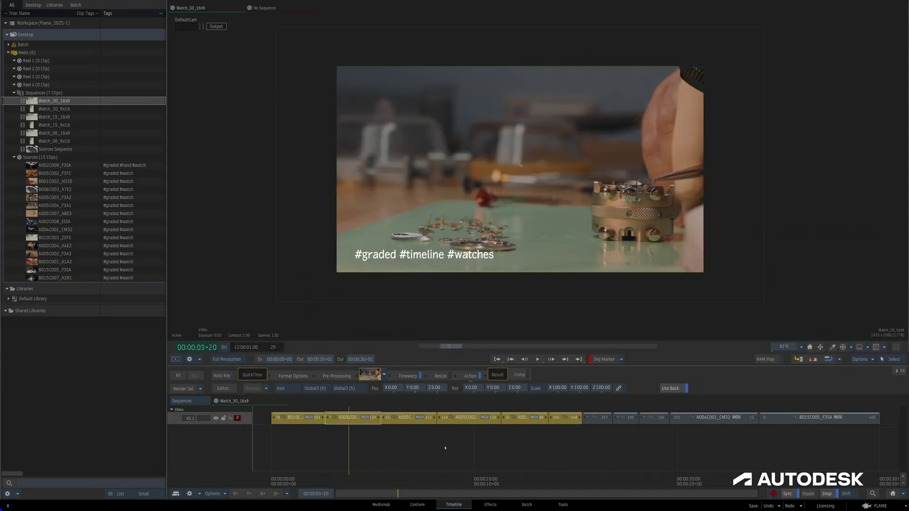
Change the metadata overlay's tag alignment from Line Up to Stack Up
left_click(859, 346)
left_click(875, 398)
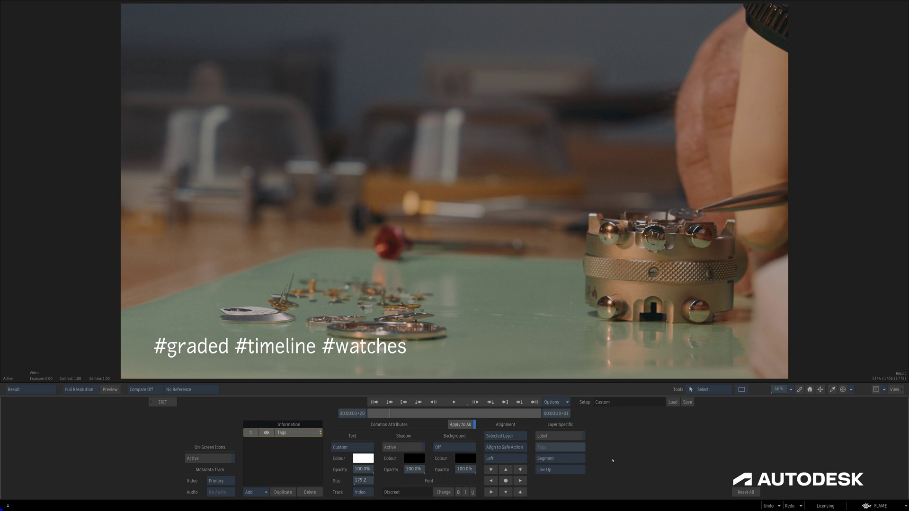
left_click(573, 461)
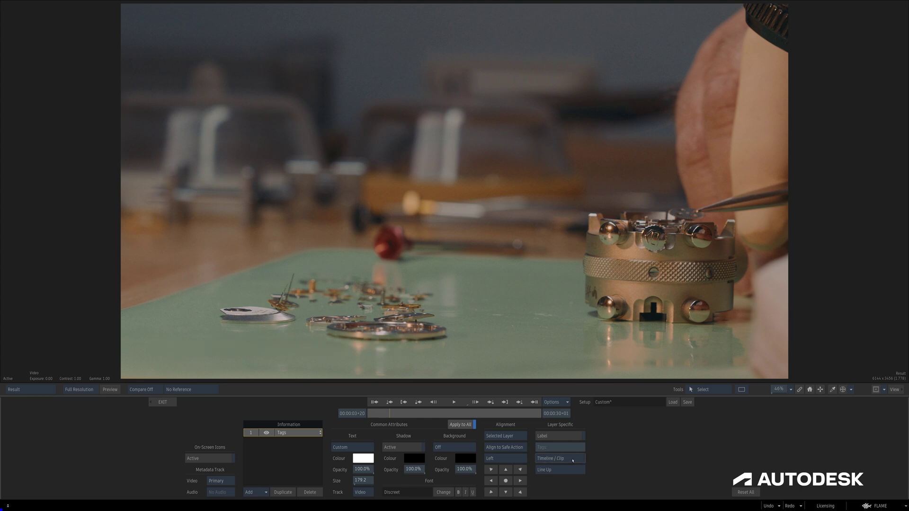
left_click(572, 462)
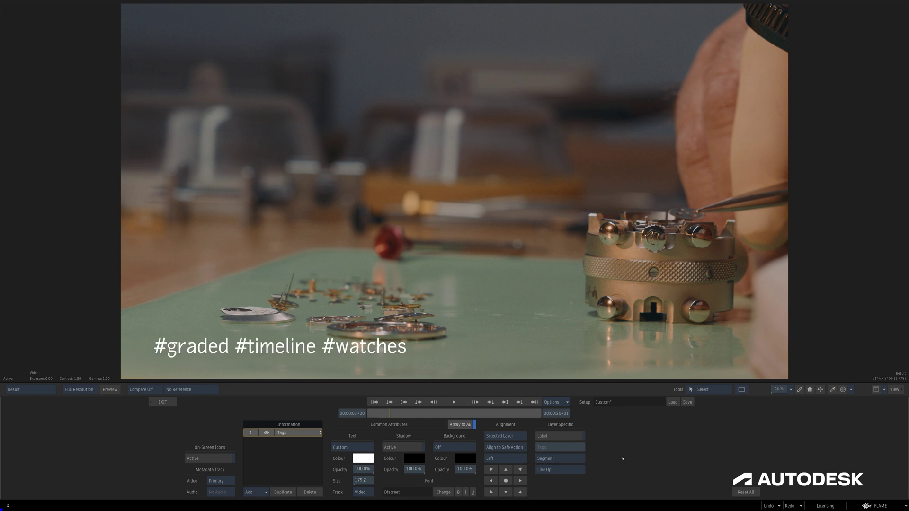
left_click(577, 470)
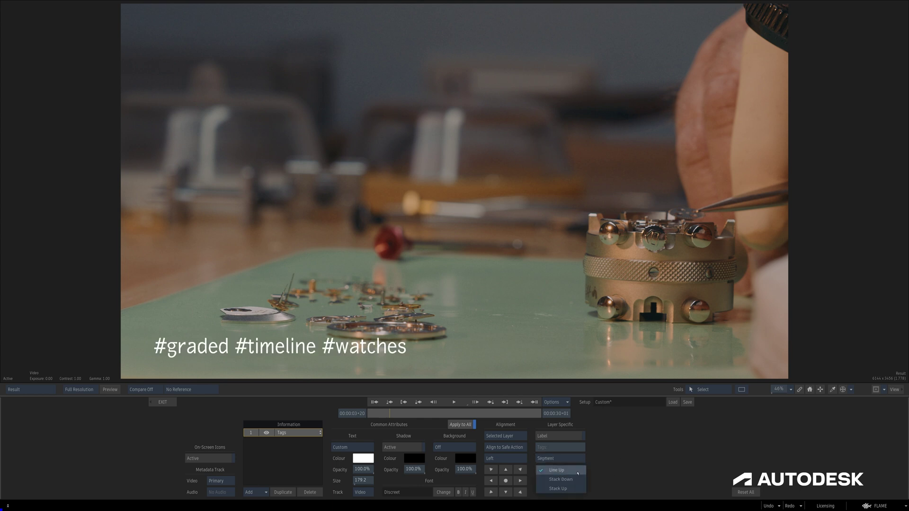
left_click(577, 481)
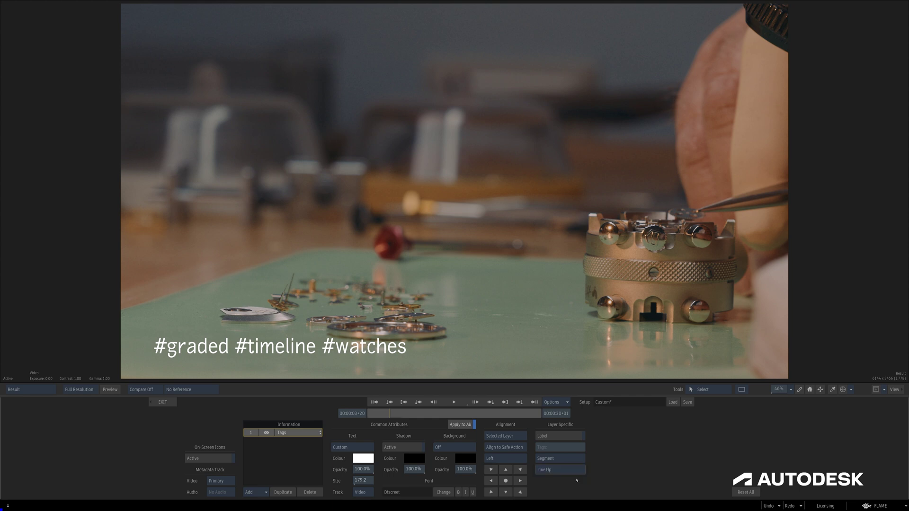
left_click(568, 470)
left_click(569, 480)
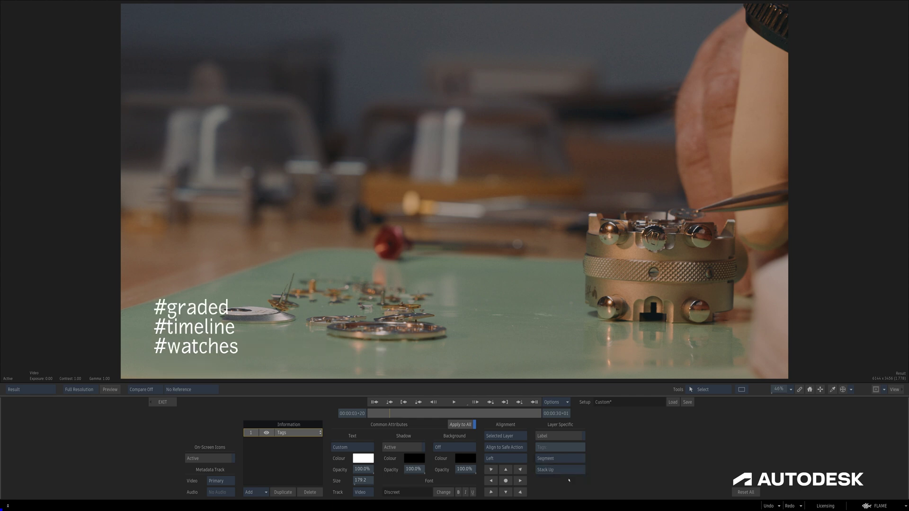
left_click(162, 403)
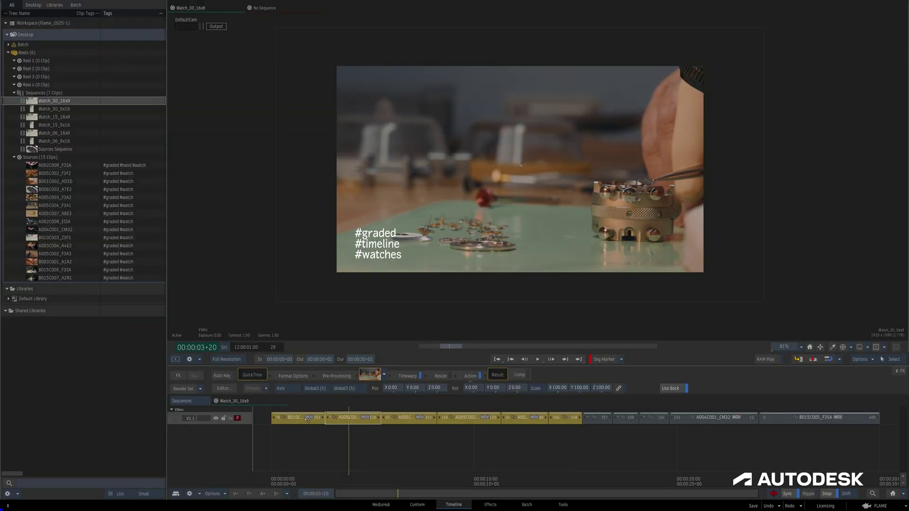
left_click(432, 451)
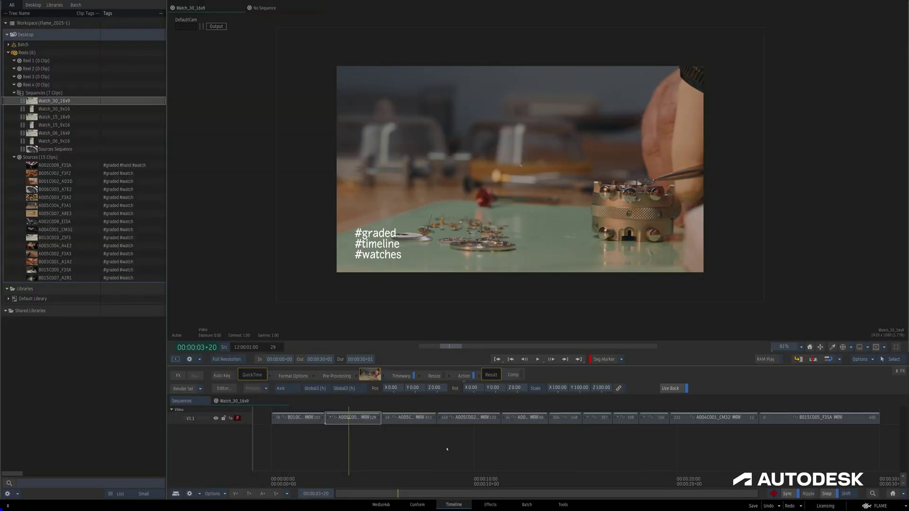
left_click(826, 505)
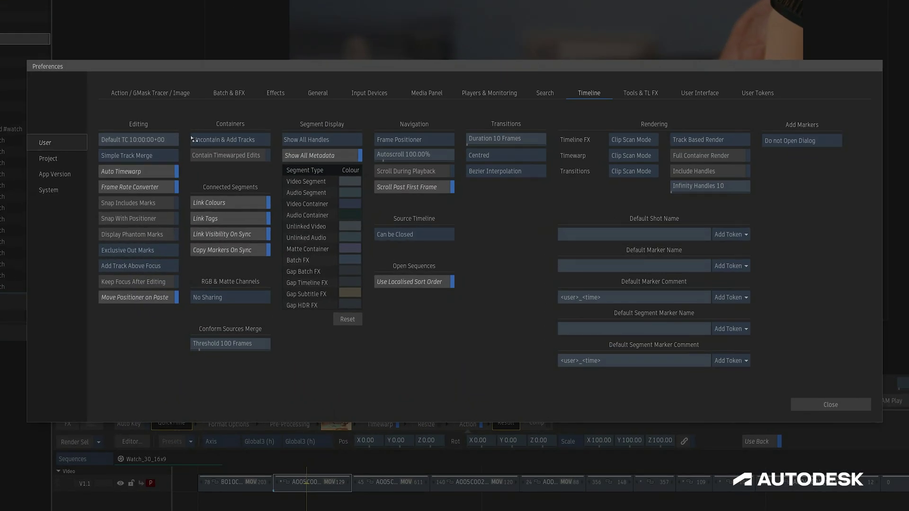
left_click(254, 218)
left_click(255, 217)
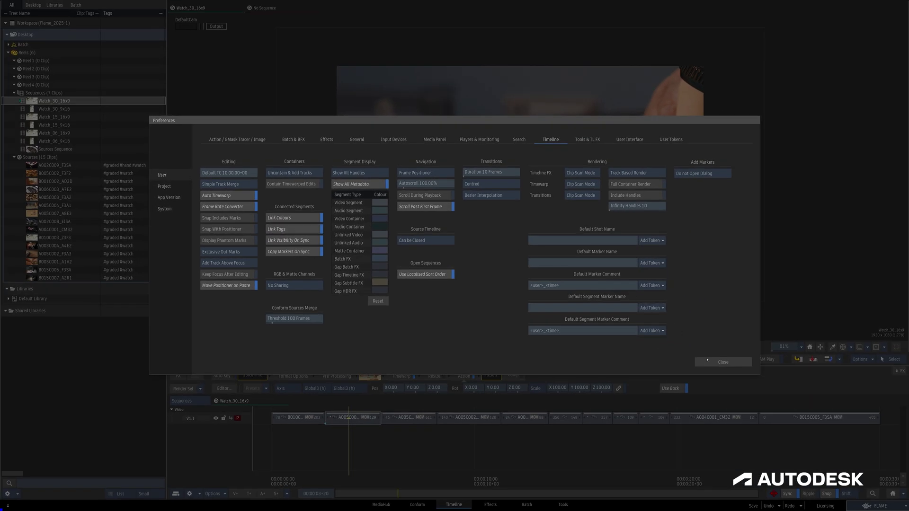
left_click(710, 362)
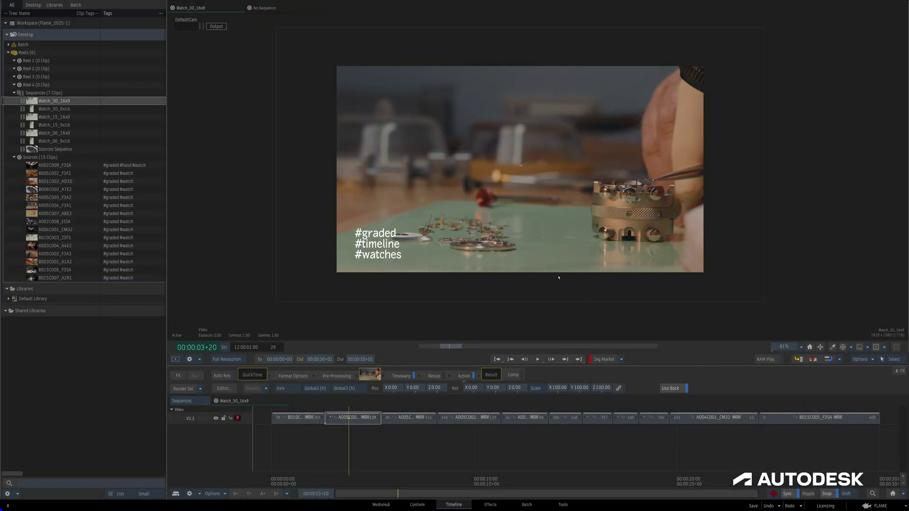
Load Watch_30_9x16, Watch_15_16x9, then Watch_06_16x9, and view its first segment's overlay
left_click(60, 110)
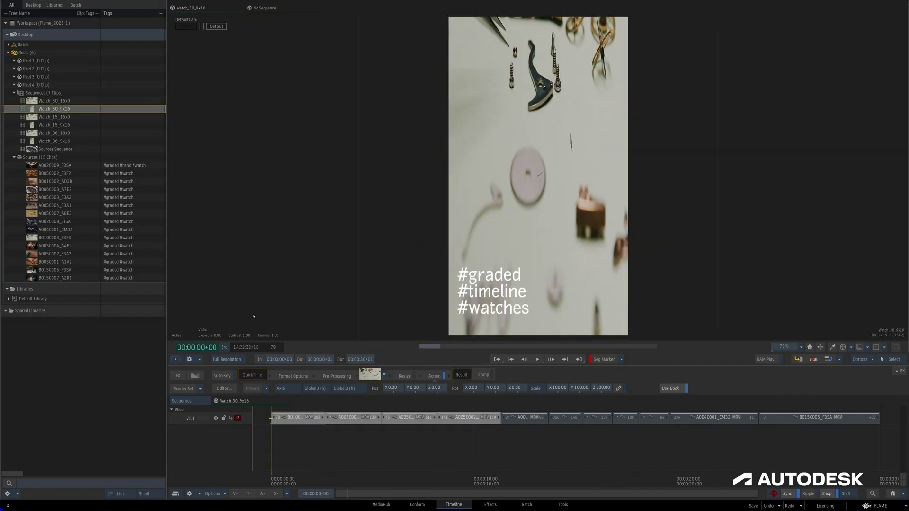
left_click(59, 116)
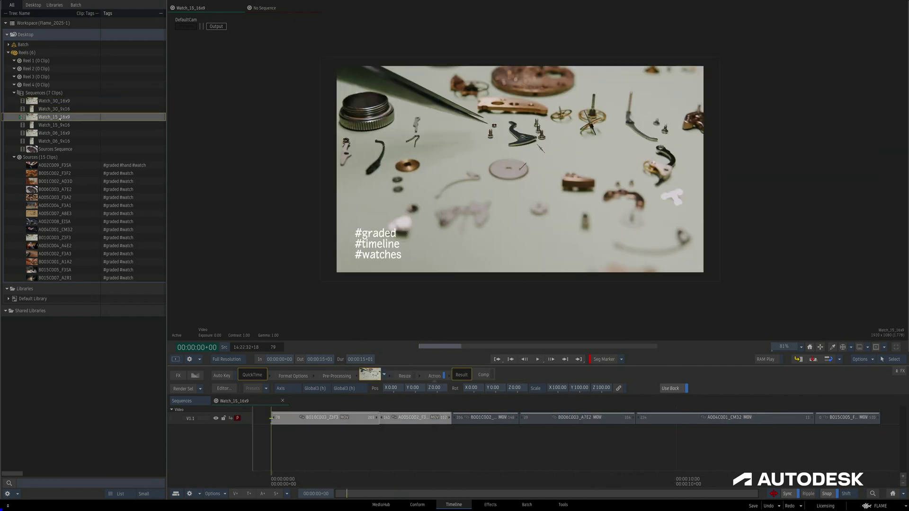
left_click(51, 134)
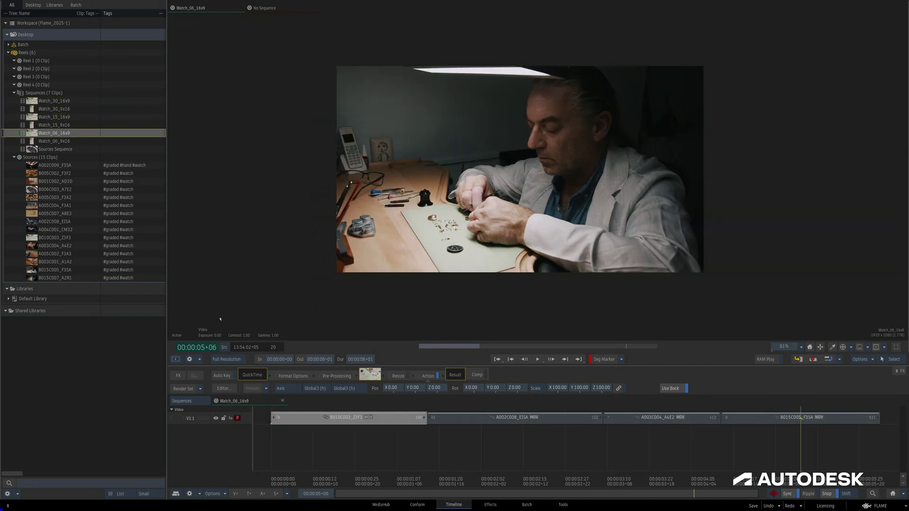
left_click(320, 471)
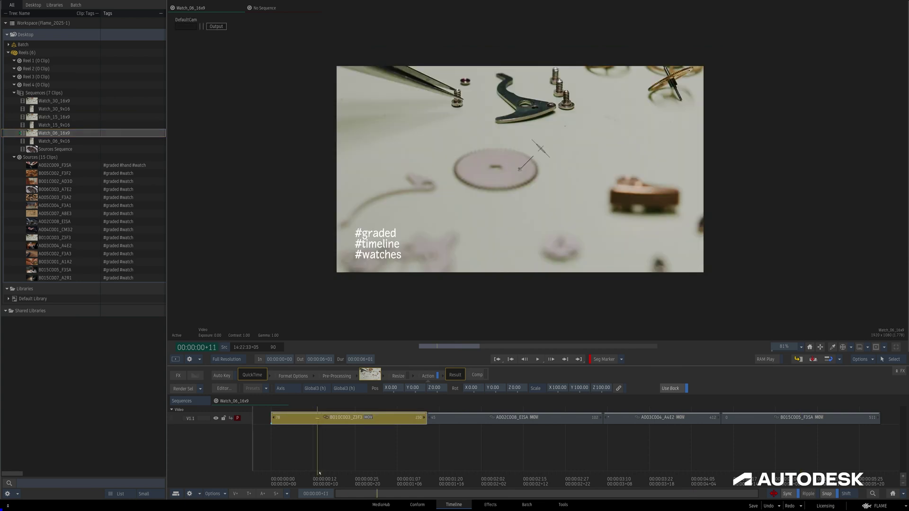